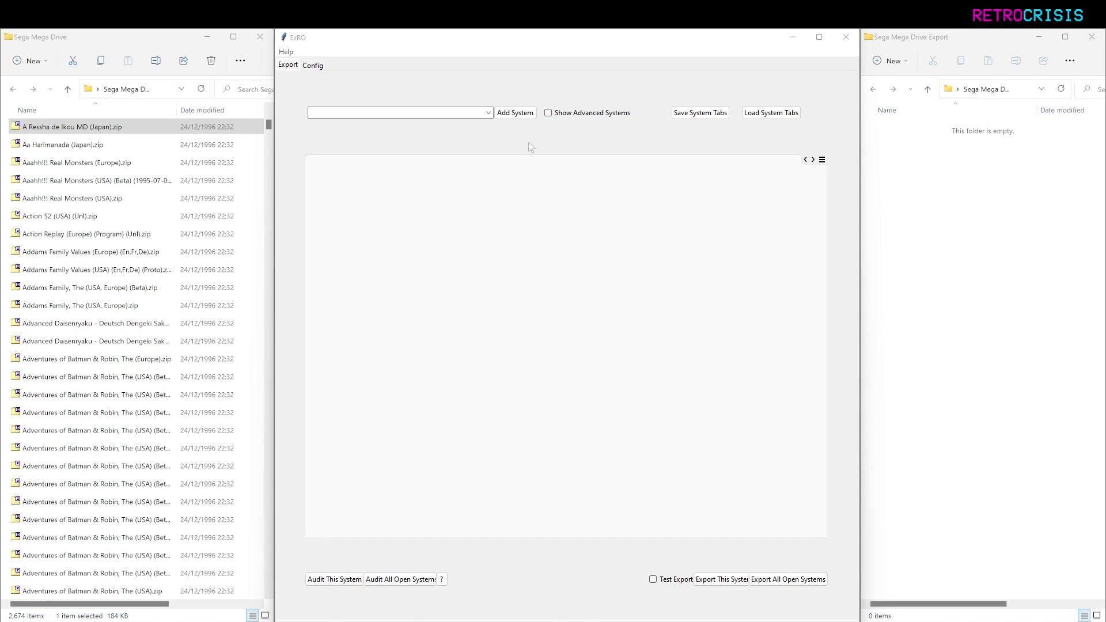
Step: Add the Sega - Mega Drive - Genesis system to the export list
{"action": "left_click", "coordinate": [461, 271]}
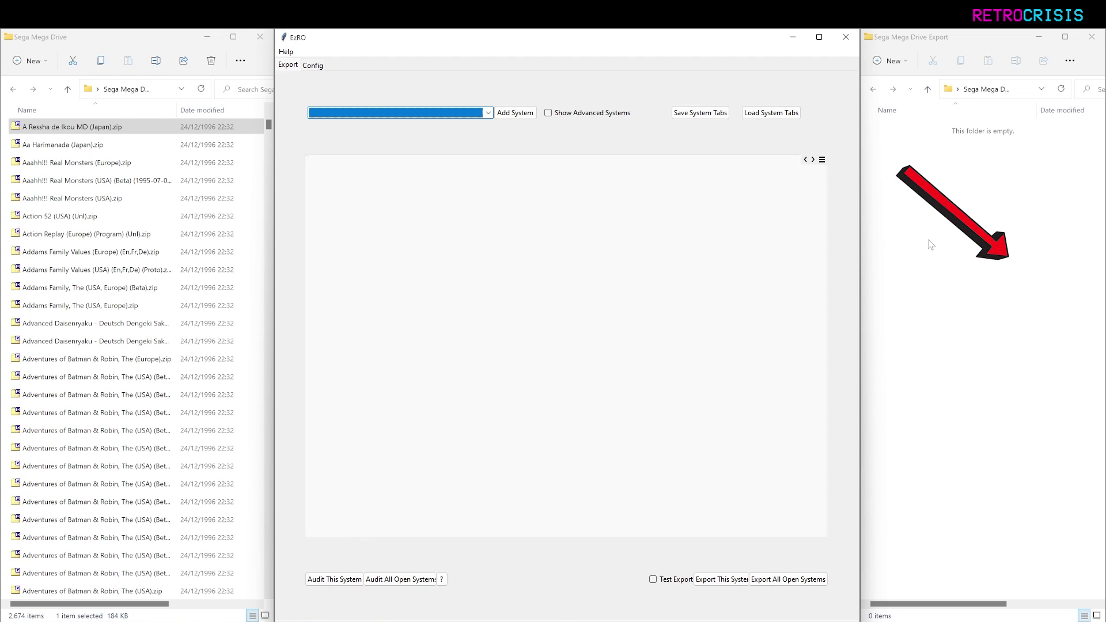
{"action": "left_click", "coordinate": [488, 113]}
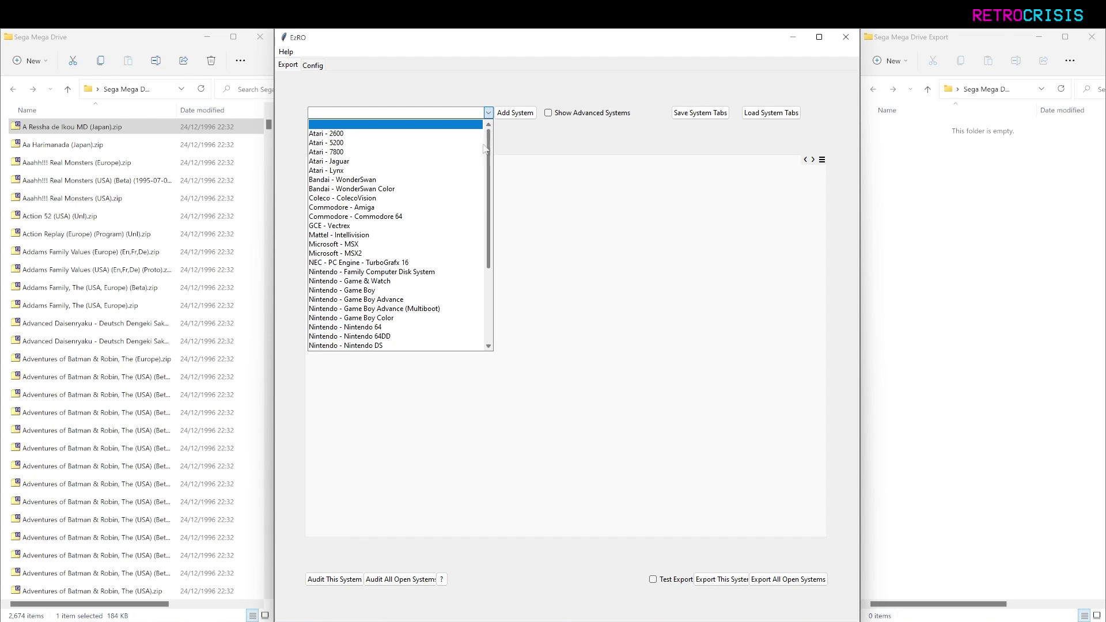
{"action": "left_click_drag", "start_coordinate": [491, 160], "coordinate": [489, 236]}
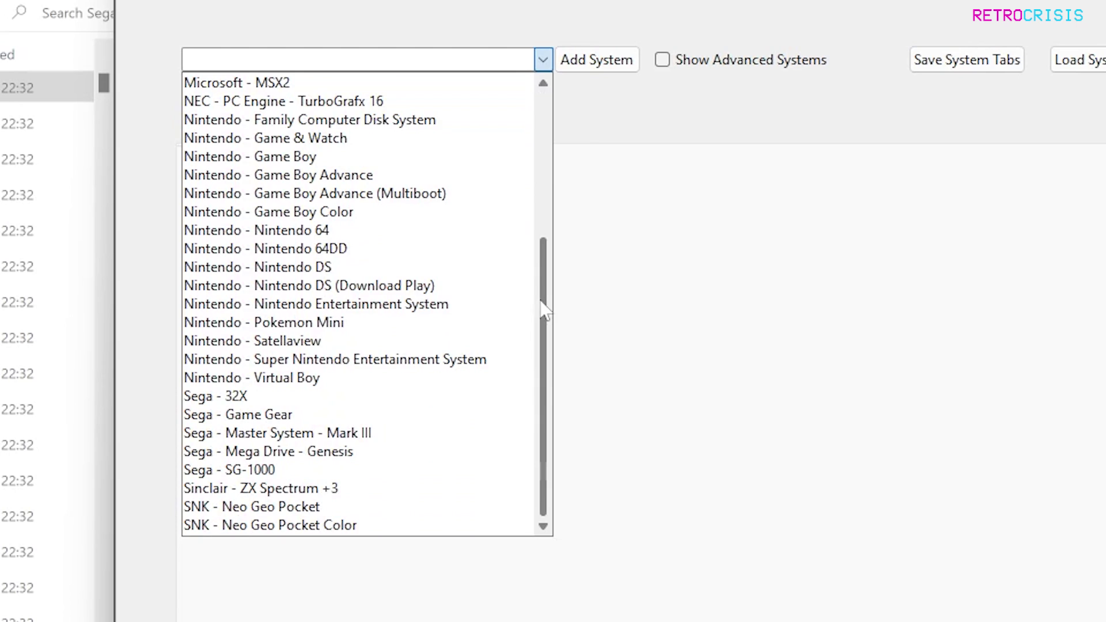
{"action": "left_click", "coordinate": [230, 452]}
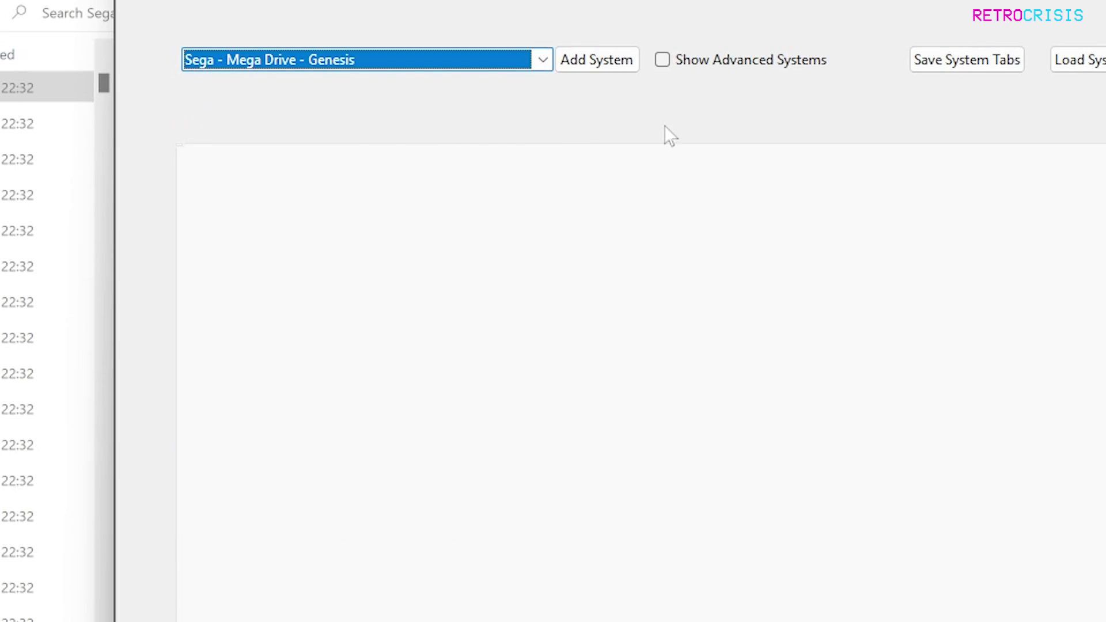
{"action": "left_click", "coordinate": [616, 73]}
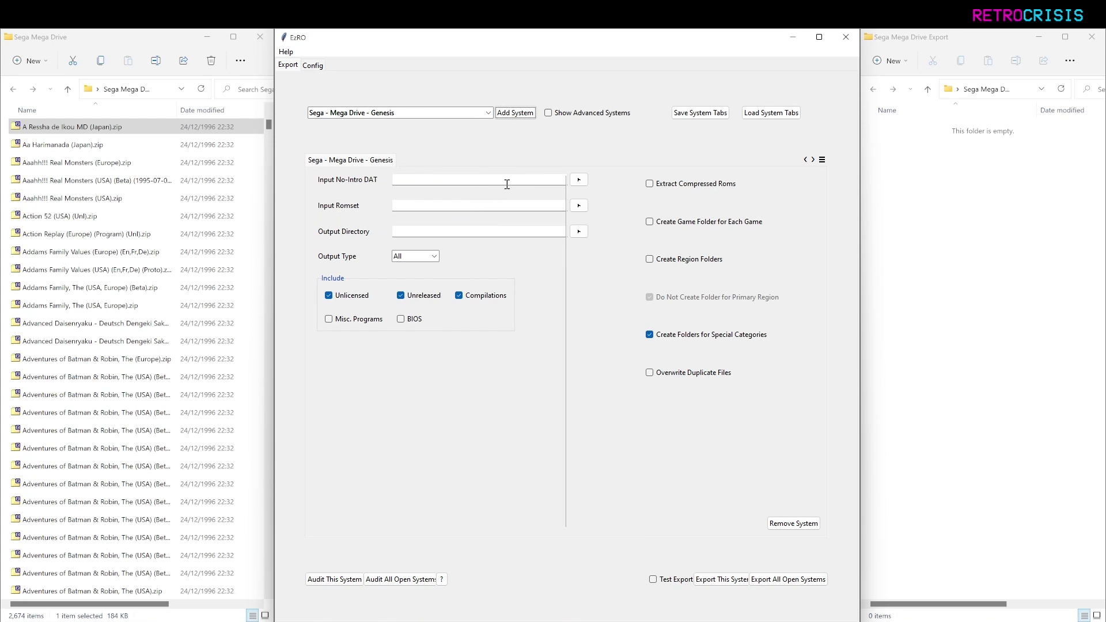
Step: Set the No-Intro DAT, romset folder "Sega Mega Drive" and output folder "Sega Mega Drive Export", with output type All
{"action": "left_click", "coordinate": [579, 180]}
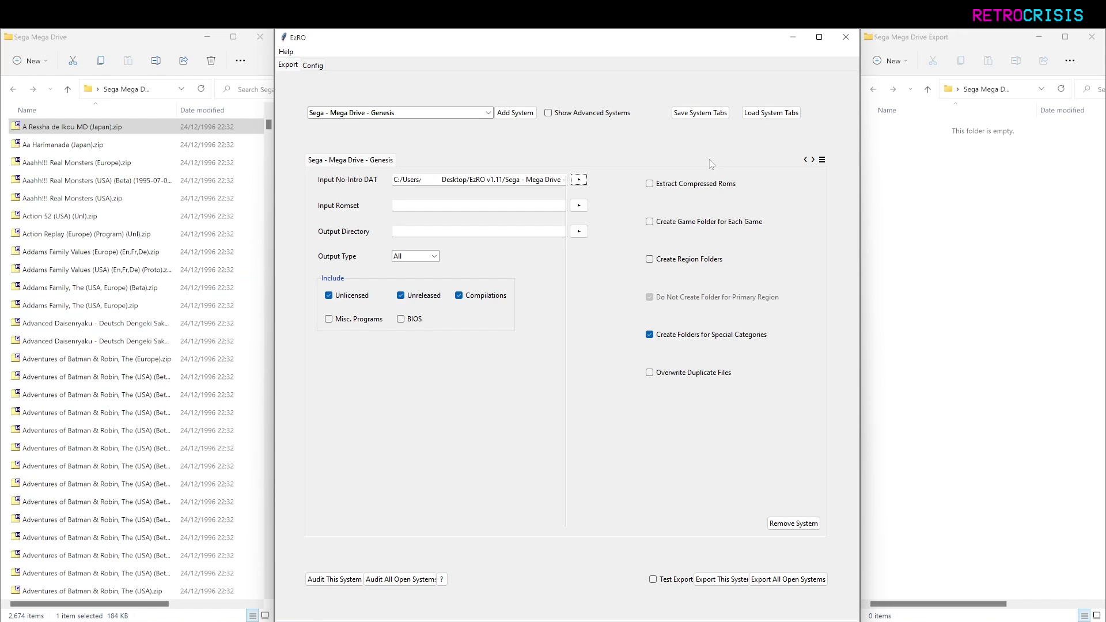
{"action": "left_click", "coordinate": [578, 206]}
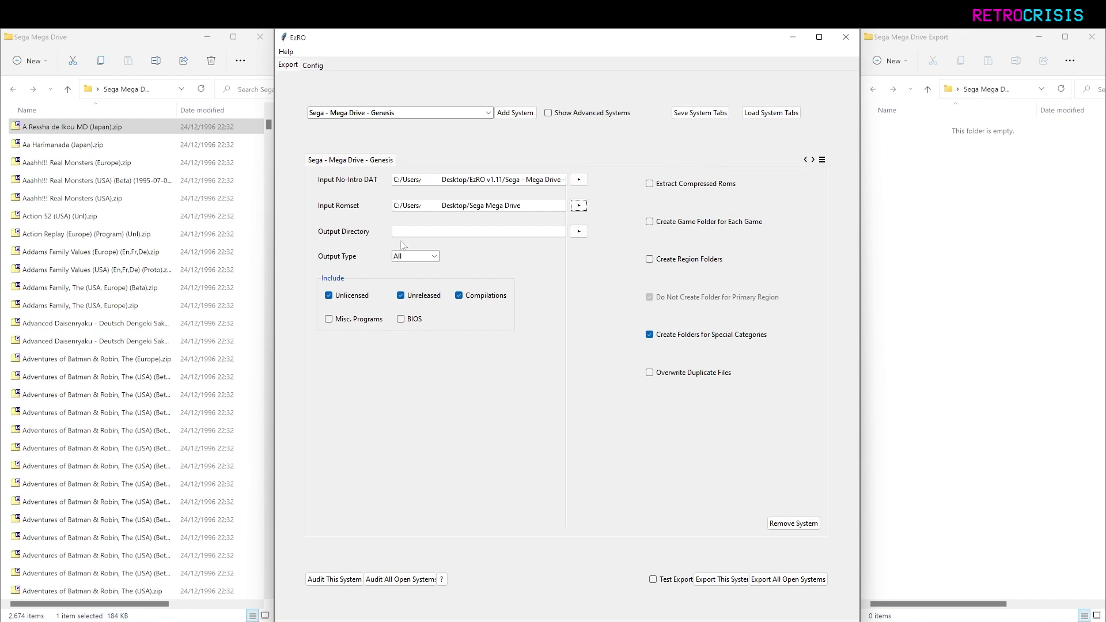
{"action": "left_click", "coordinate": [579, 231]}
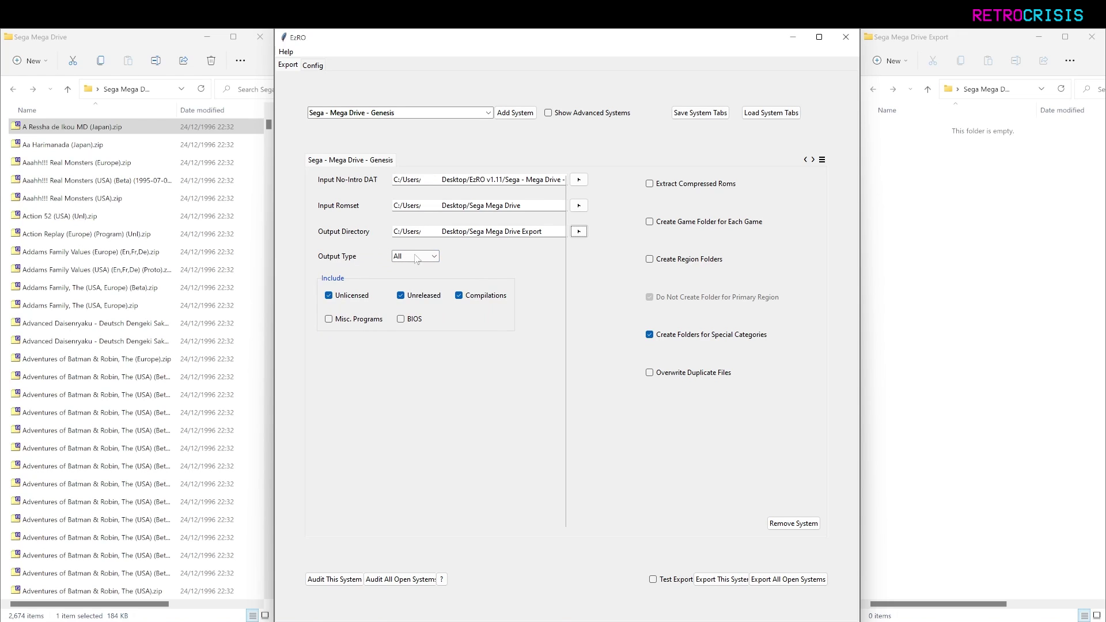
{"action": "left_click", "coordinate": [435, 257]}
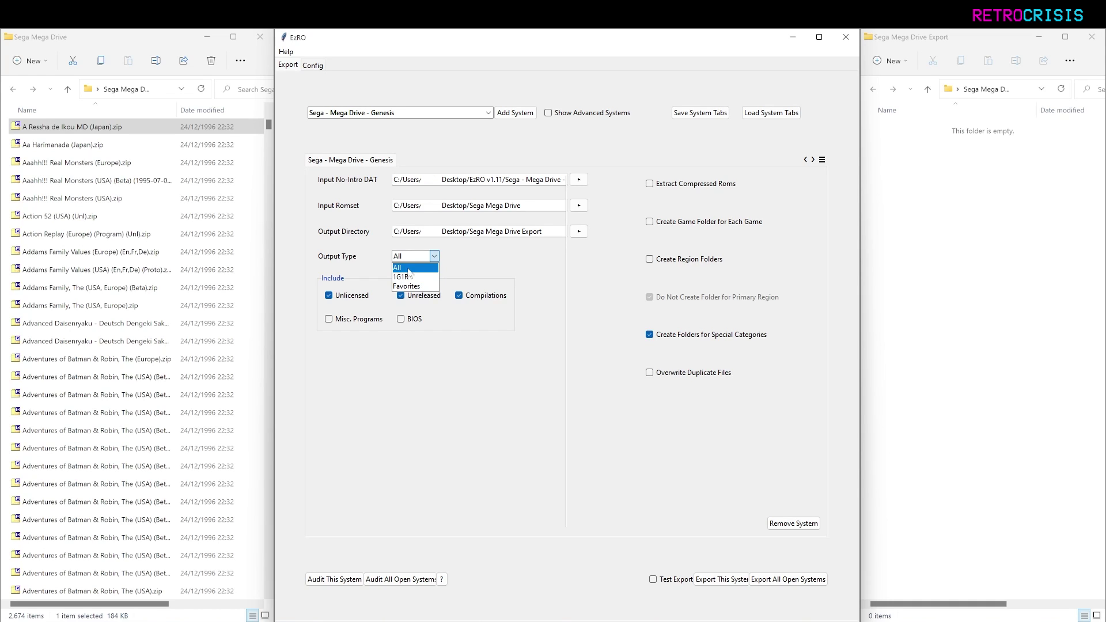
{"action": "left_click", "coordinate": [408, 269]}
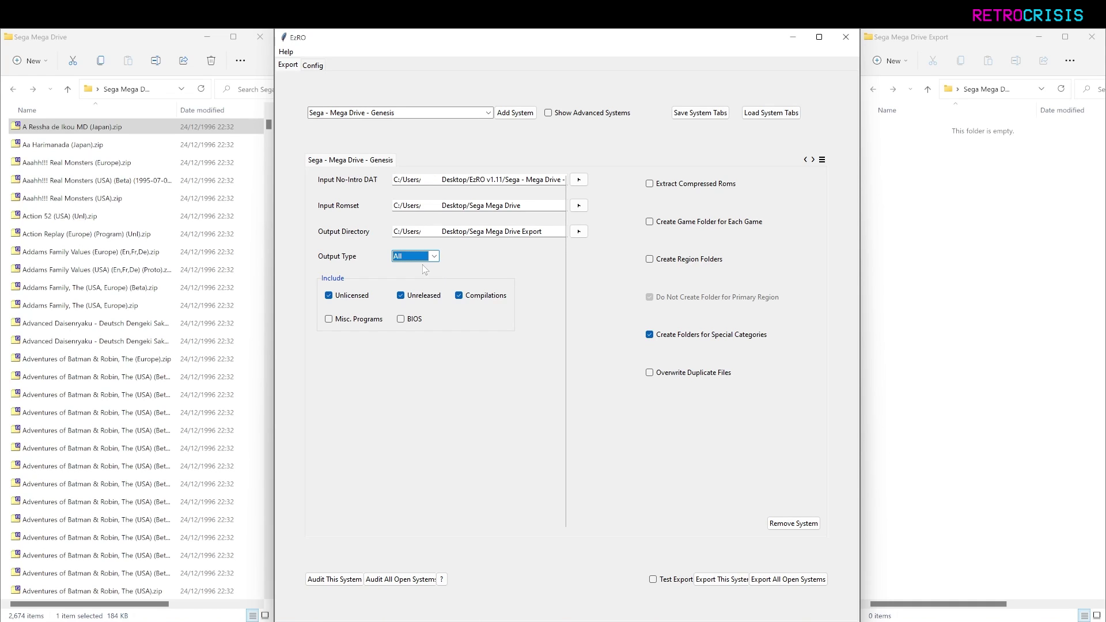
Step: Review the region group priorities and the available region templates in the configuration, then return to the export settings
{"action": "left_click", "coordinate": [314, 66]}
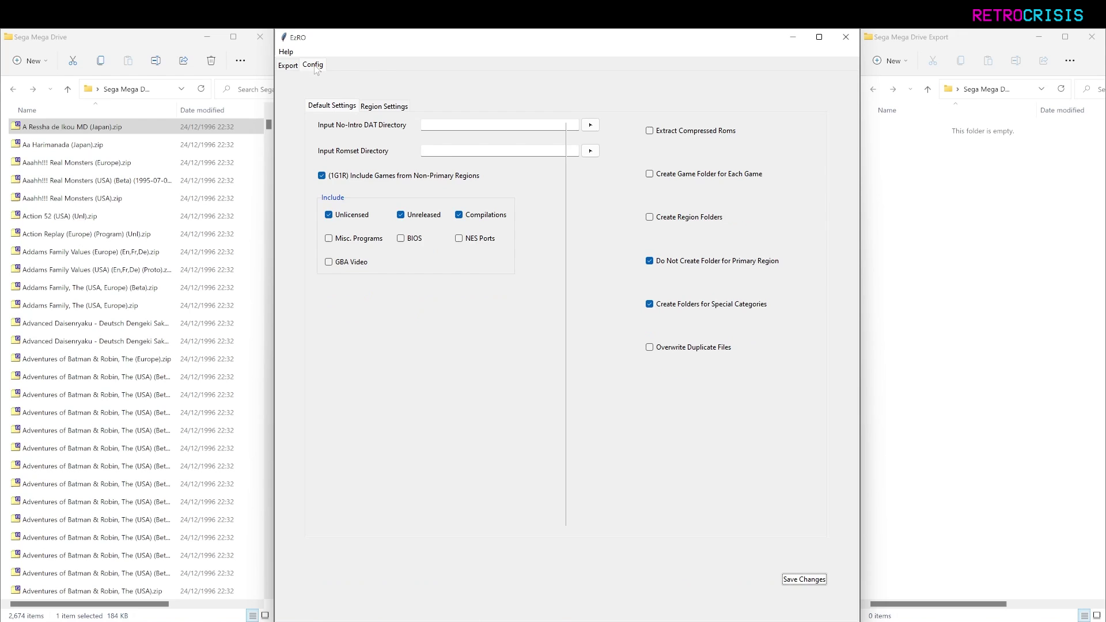
{"action": "left_click", "coordinate": [384, 107]}
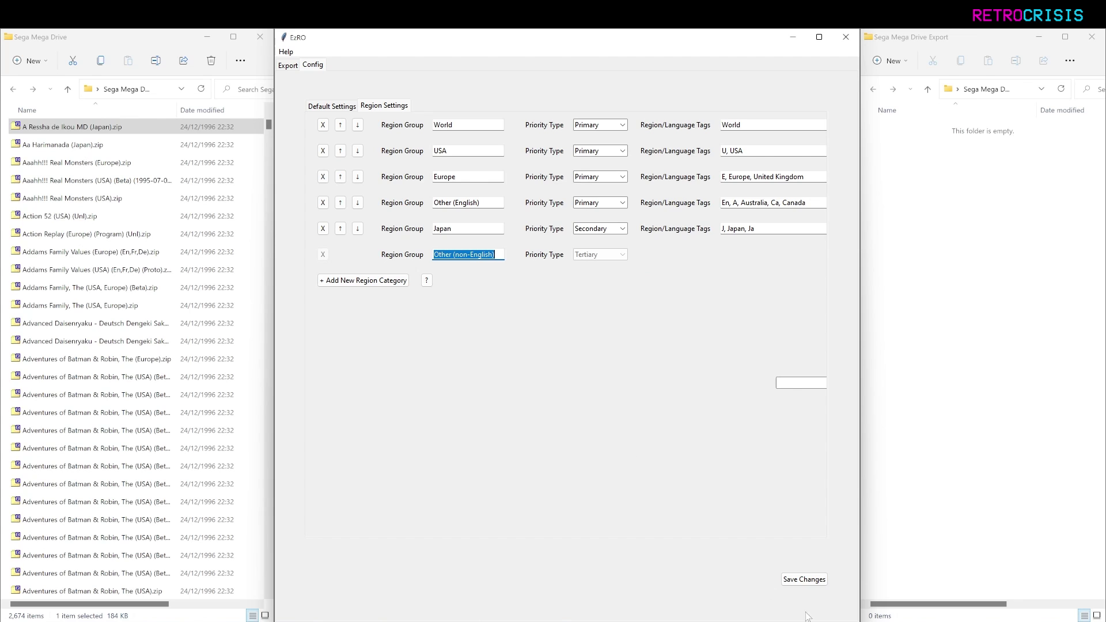
{"action": "left_click", "coordinate": [789, 385]}
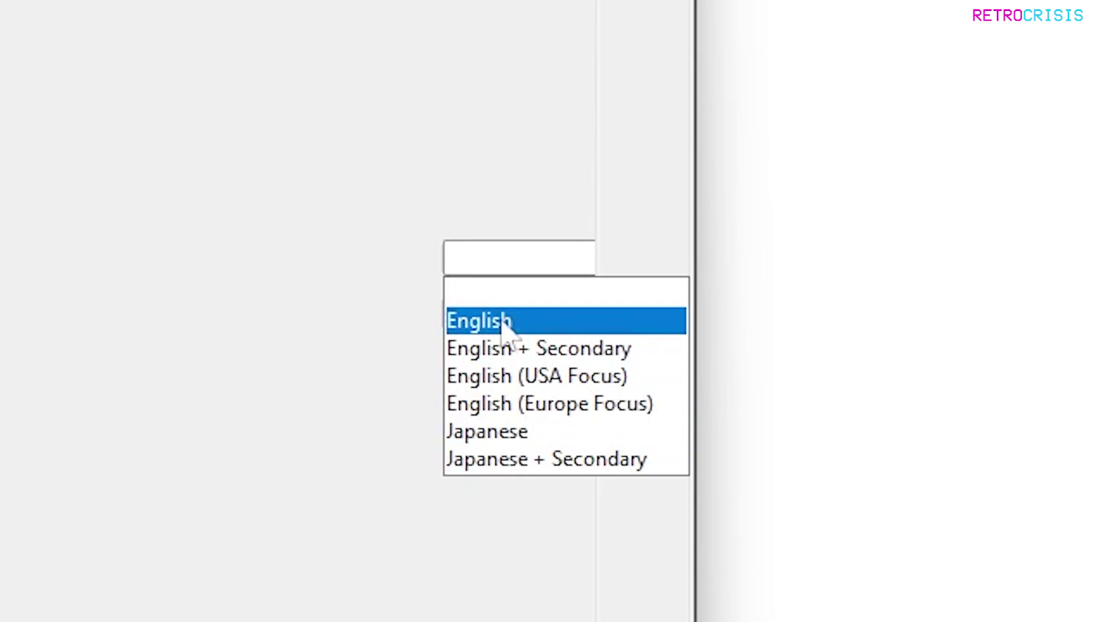
{"action": "left_click", "coordinate": [485, 290]}
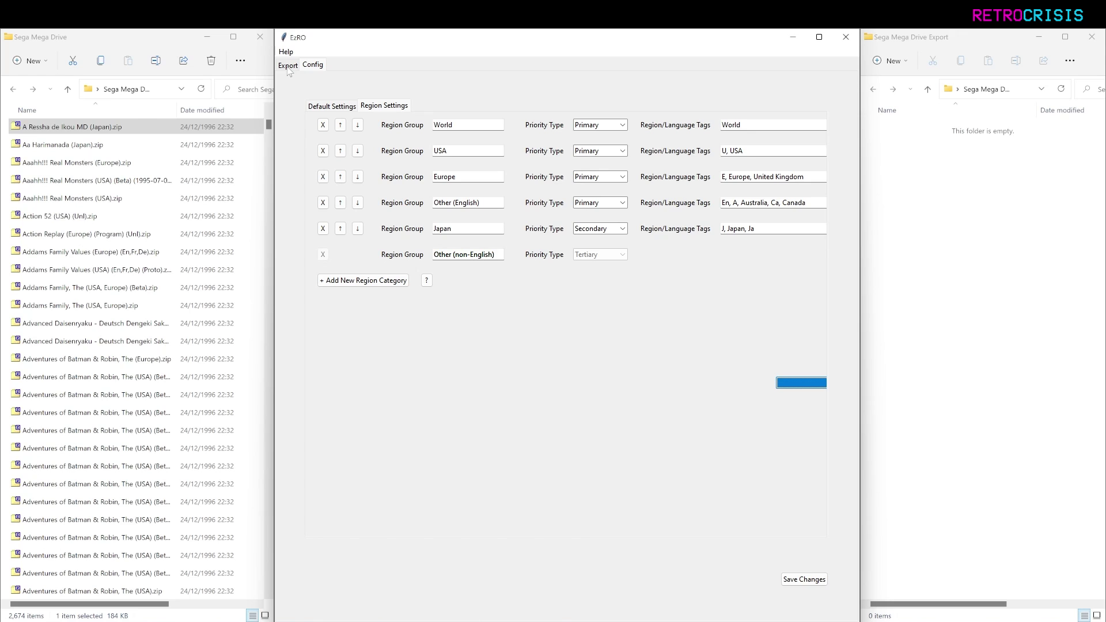
{"action": "left_click", "coordinate": [287, 66]}
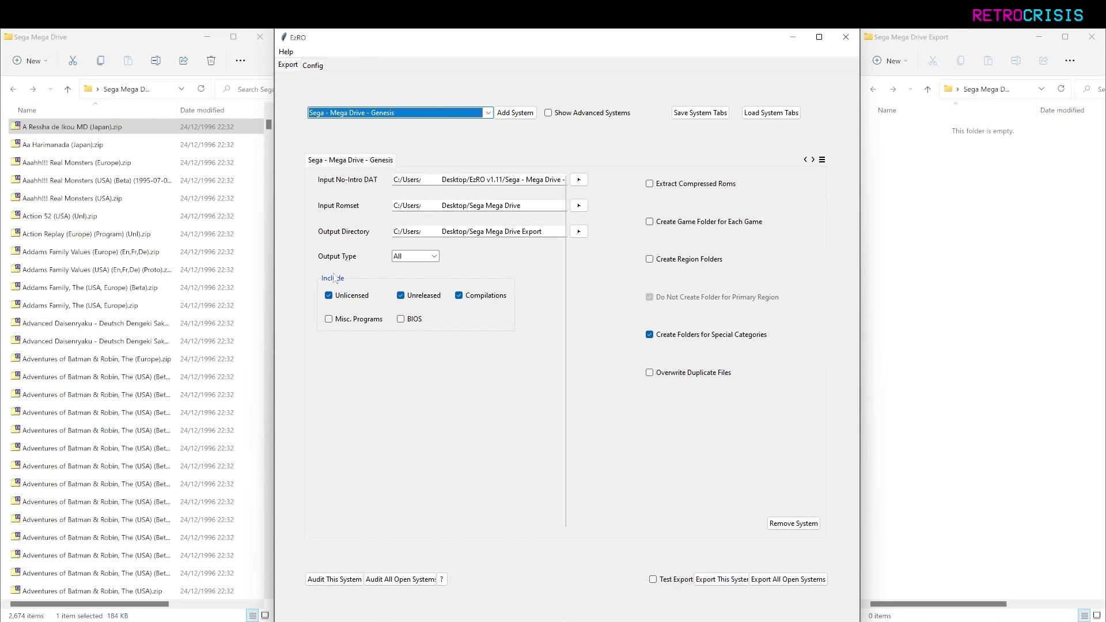
Step: Include Misc. Programs and BIOS in the Mega Drive export and enable extraction of compressed ROMs
{"action": "mouse_move", "coordinate": [347, 321]}
{"action": "left_click", "coordinate": [329, 319]}
{"action": "left_click", "coordinate": [403, 322]}
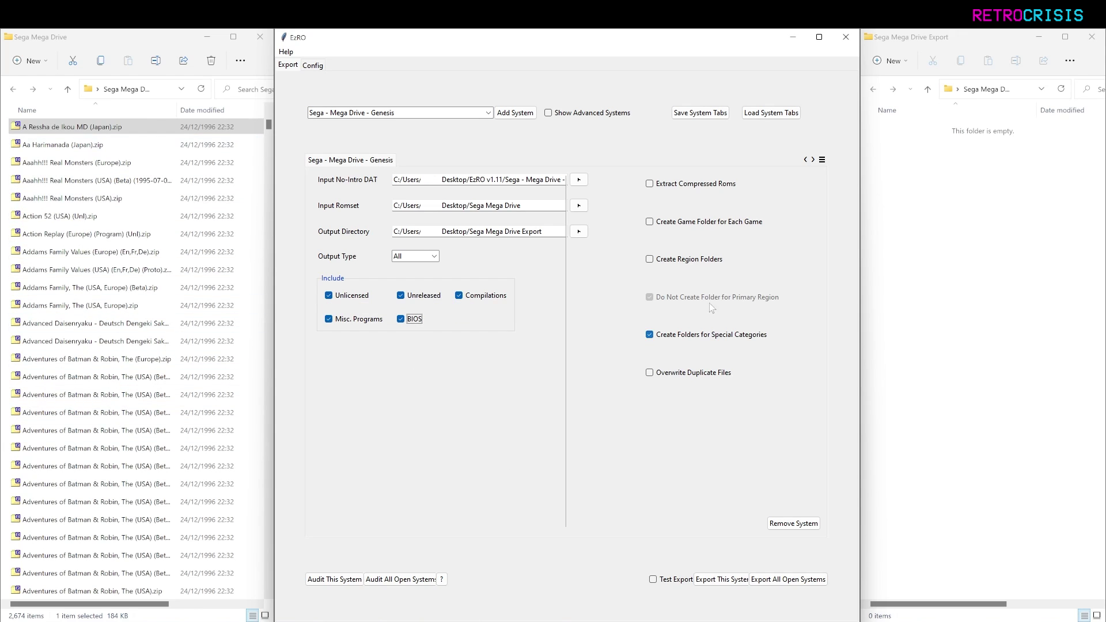
{"action": "left_click", "coordinate": [698, 184]}
{"action": "key", "text": "Tab"}
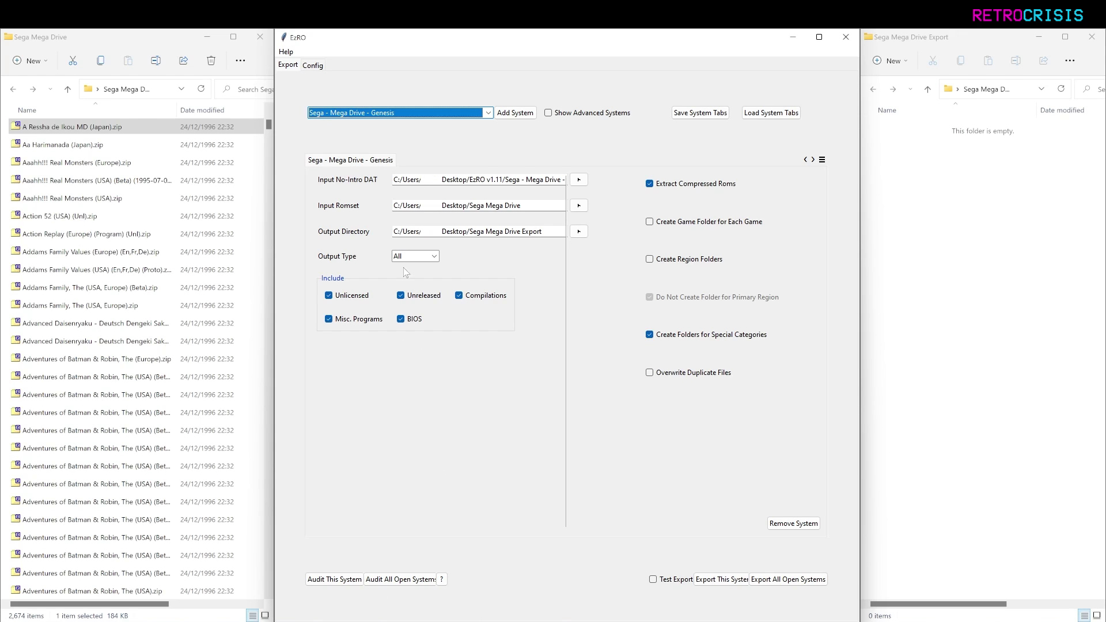
Step: Add the Nintendo - Game Boy Advance system and return to the Mega Drive system's settings
{"action": "left_click", "coordinate": [397, 112]}
{"action": "left_click", "coordinate": [403, 170]}
{"action": "left_click", "coordinate": [522, 114]}
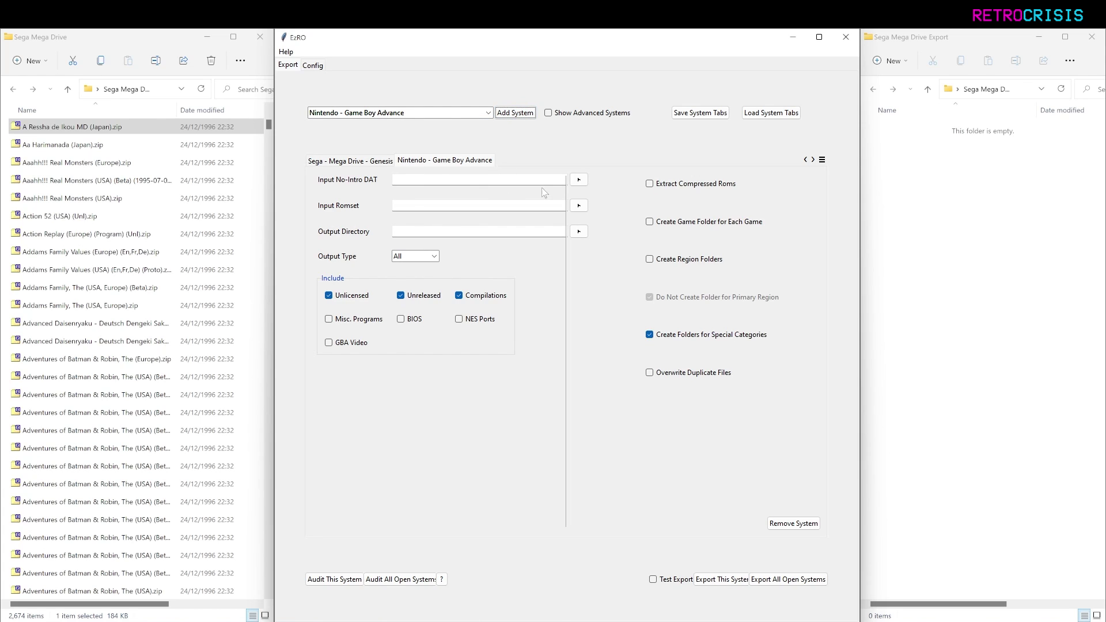
{"action": "left_click", "coordinate": [477, 162]}
{"action": "left_click", "coordinate": [357, 166]}
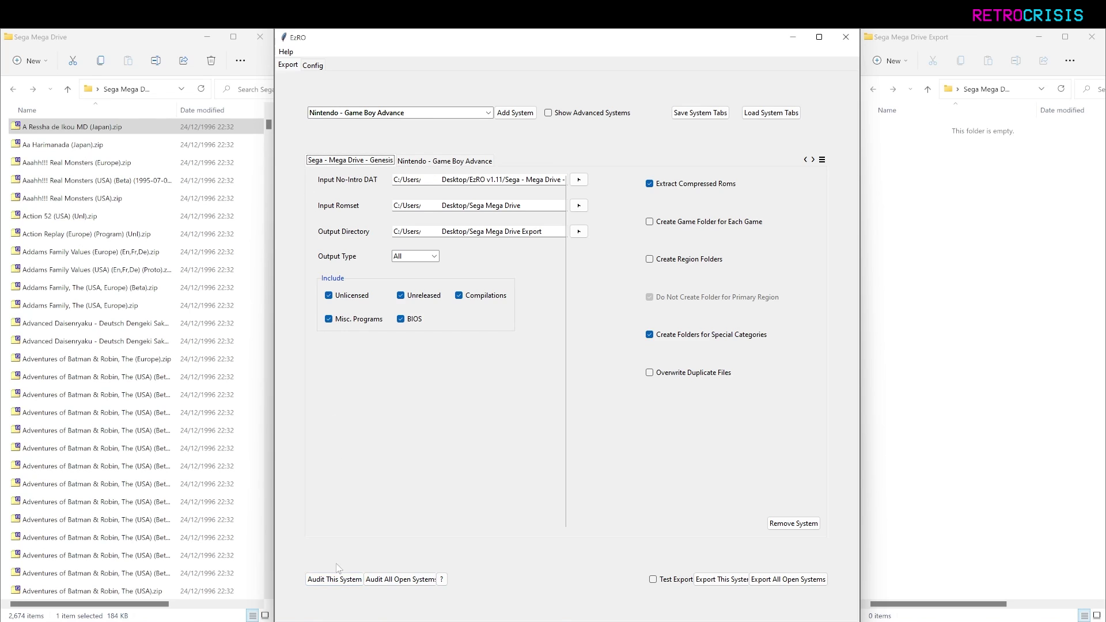
Step: Audit the Sega - Mega Drive - Genesis romset and close the finished audit
{"action": "left_click", "coordinate": [340, 579]}
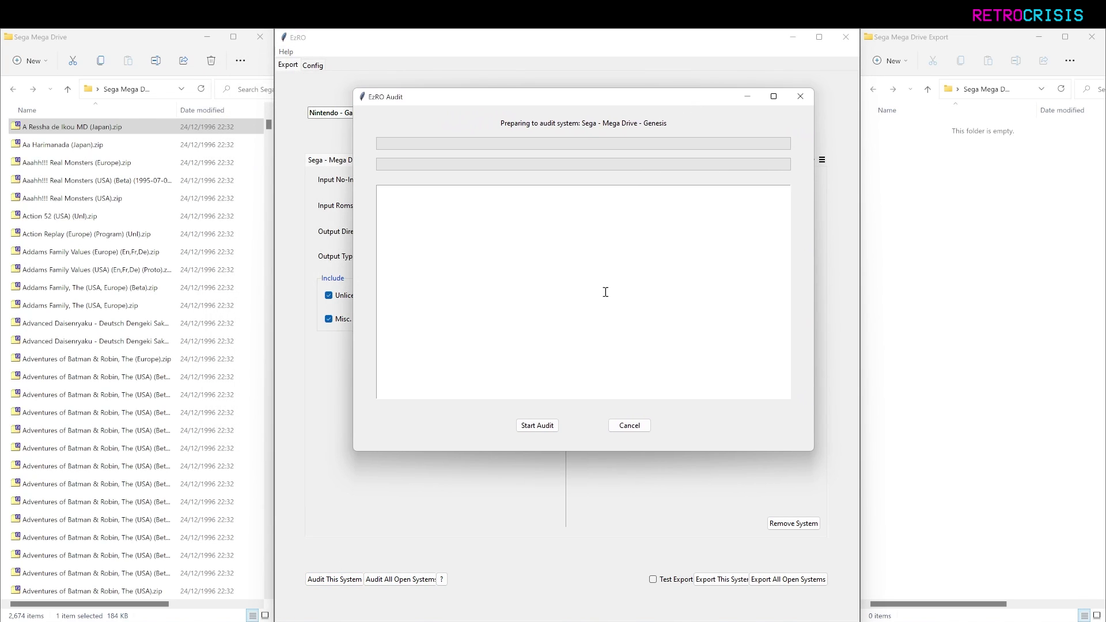
{"action": "left_click", "coordinate": [526, 429]}
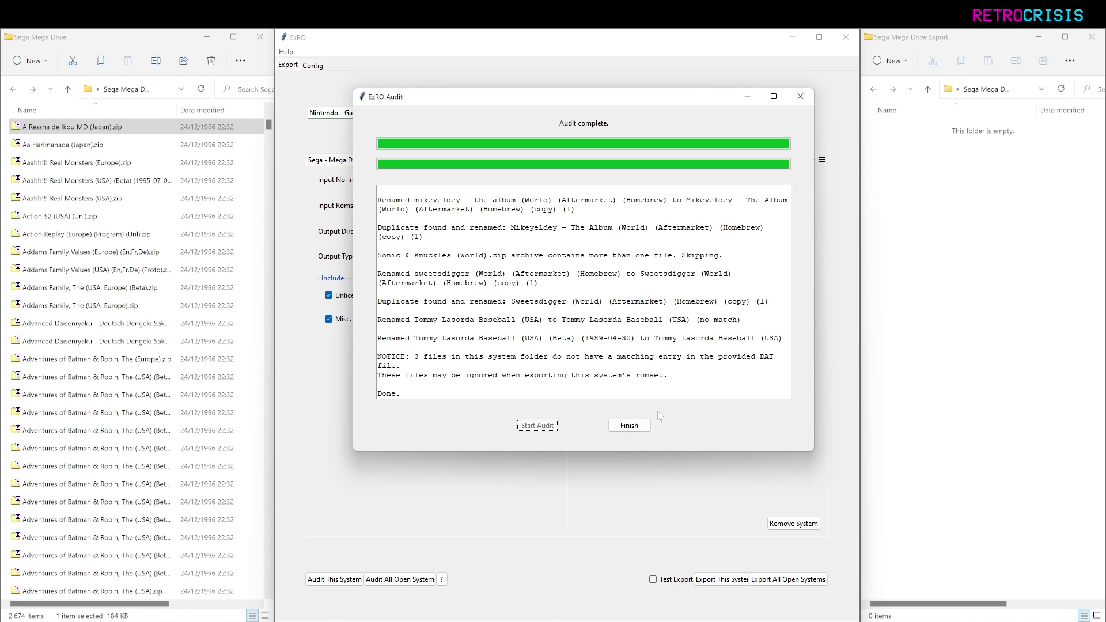
{"action": "left_click", "coordinate": [647, 425]}
{"action": "left_click", "coordinate": [649, 424]}
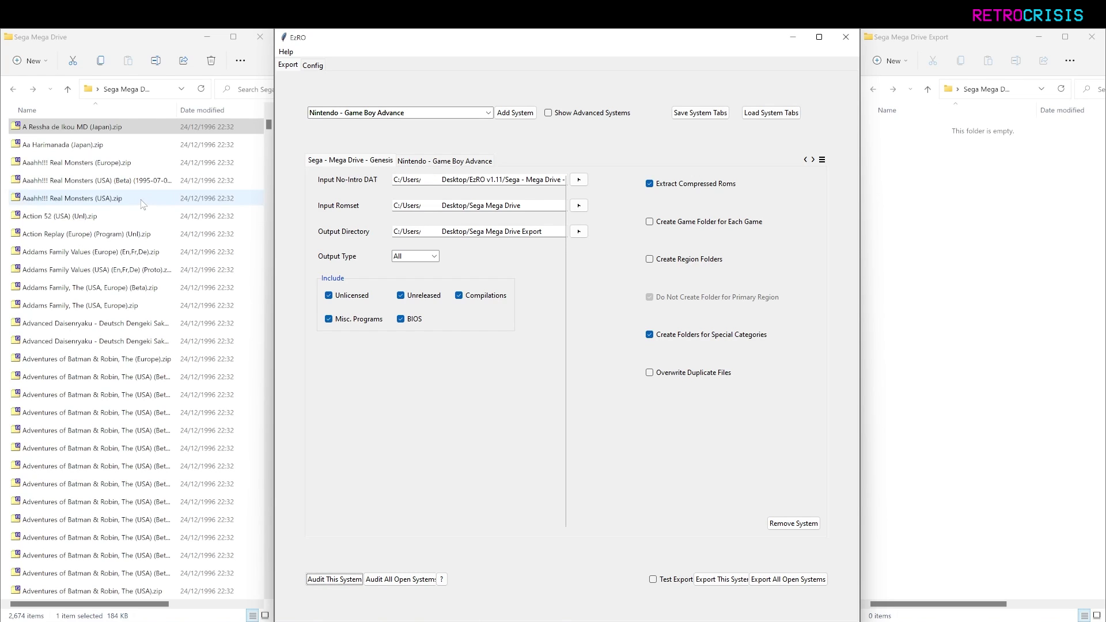
Step: Find Last Action Hero (USA).zip in the Sega Mega Drive folder and inspect the archive's contents
{"action": "left_click", "coordinate": [74, 222]}
{"action": "type", "text": "last"}
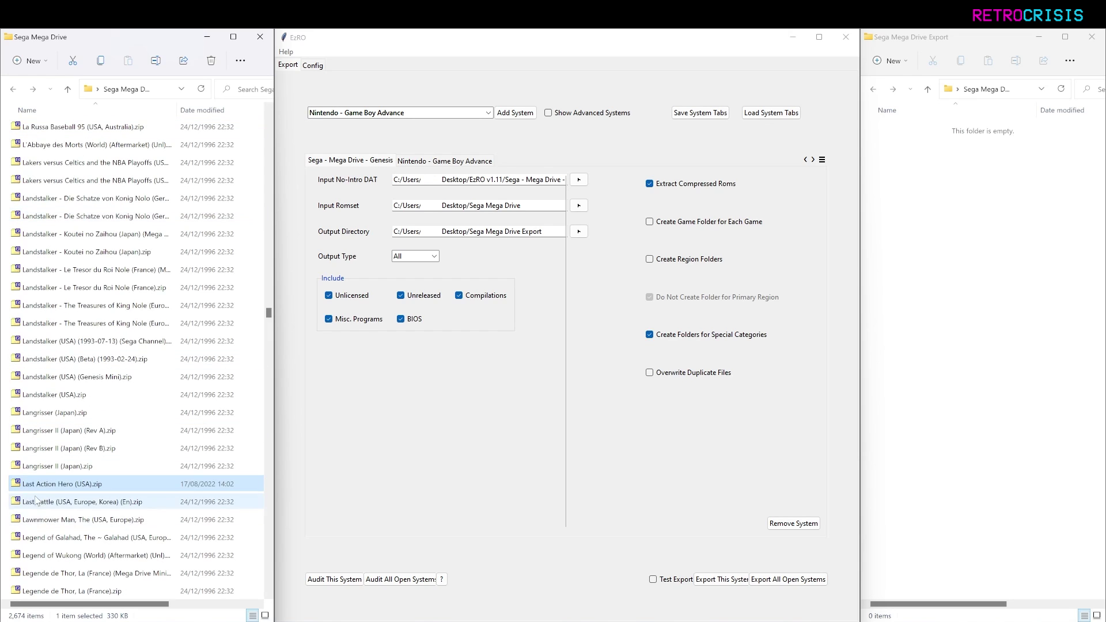
{"action": "double_click", "coordinate": [106, 489]}
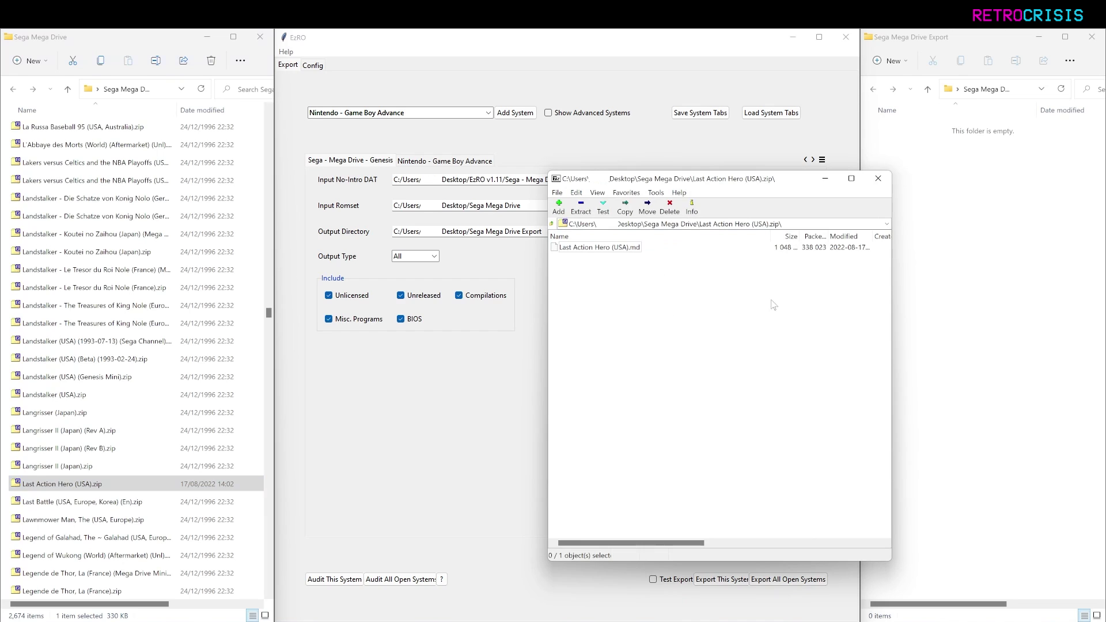
{"action": "left_click", "coordinate": [877, 178]}
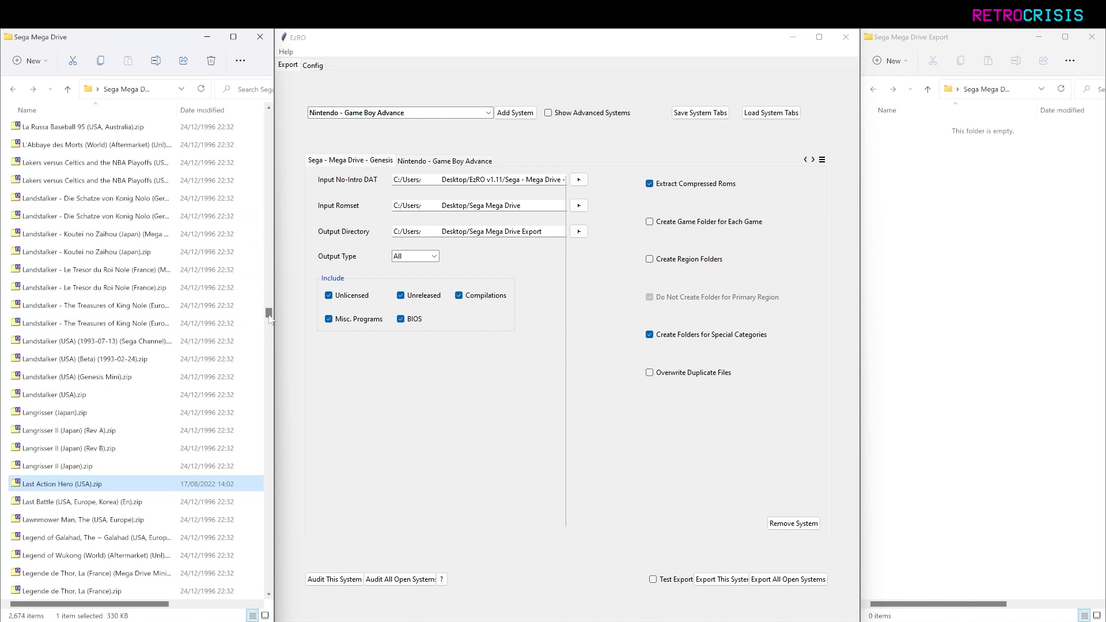
Step: Examine the full file names of the Instruments of Chaos Starring Young Indiana Jones versions in the Sega Mega Drive folder
{"action": "left_click_drag", "start_coordinate": [268, 314], "coordinate": [272, 292]}
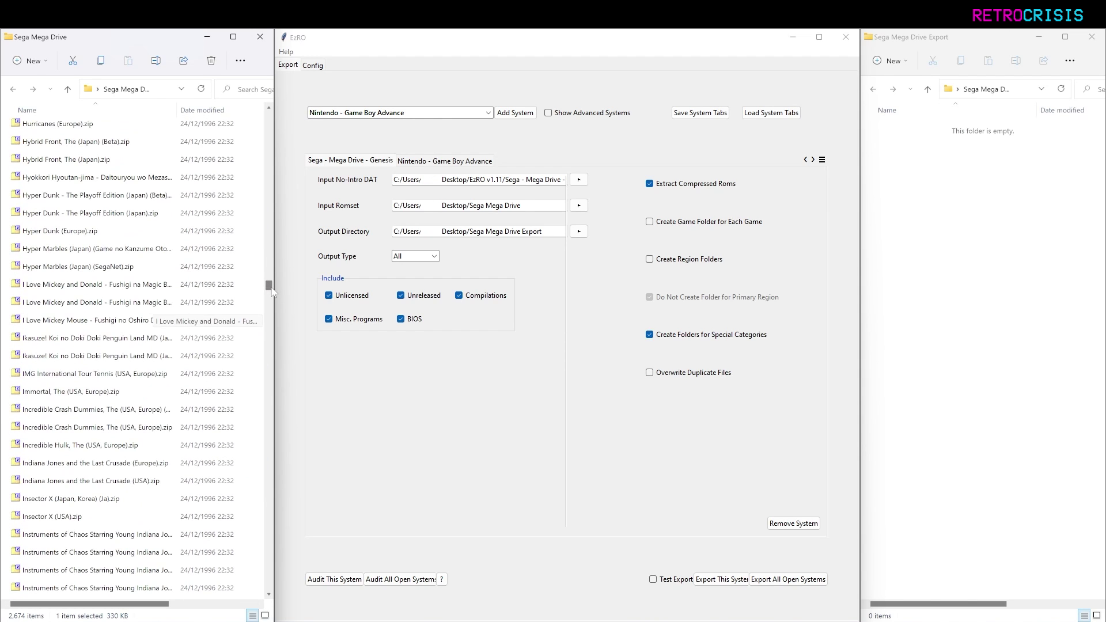
{"action": "left_click_drag", "start_coordinate": [175, 109], "coordinate": [236, 109]}
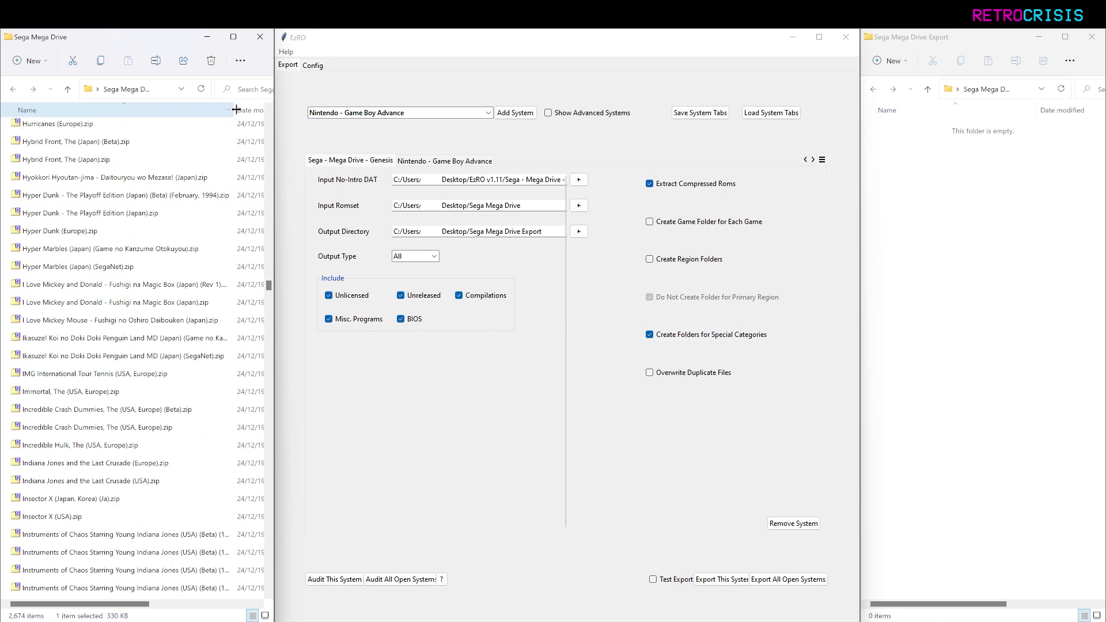
{"action": "scroll", "coordinate": [226, 136], "scroll_direction": "down", "scroll_amount": 4}
{"action": "left_click", "coordinate": [69, 323]}
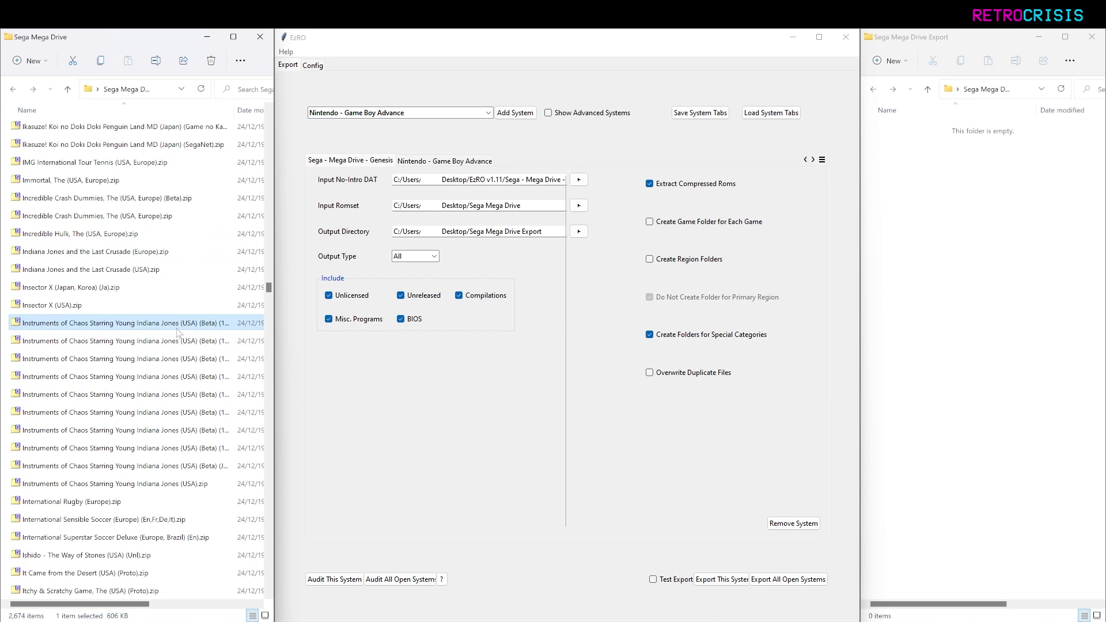
{"action": "left_click", "coordinate": [184, 485]}
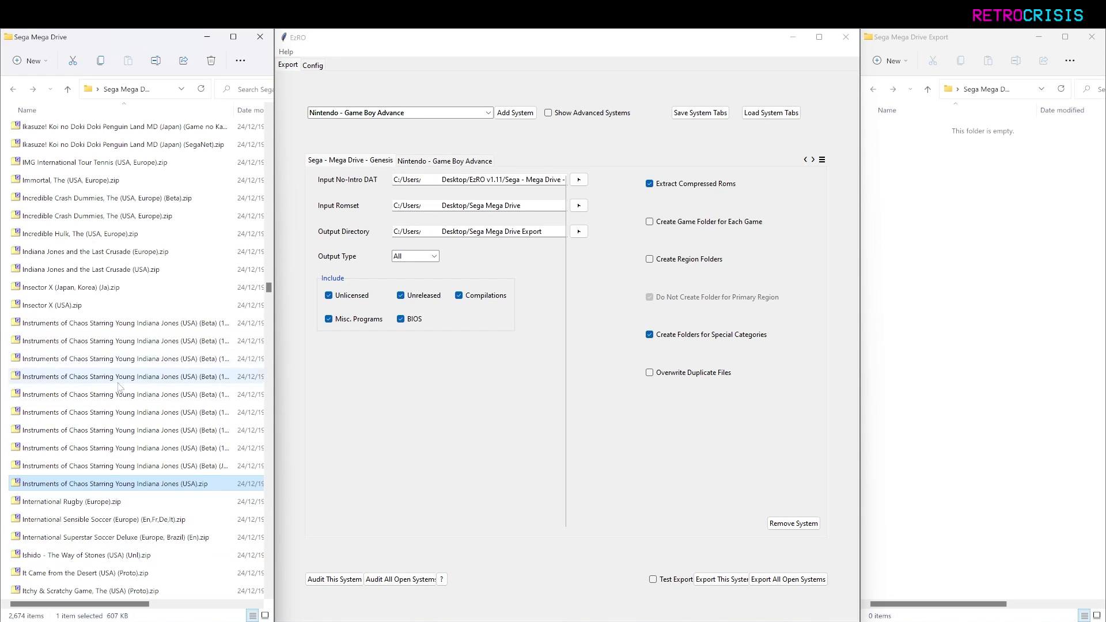
Step: Enable Create Game Folder for Each Game for the Mega Drive export
{"action": "left_click", "coordinate": [324, 450]}
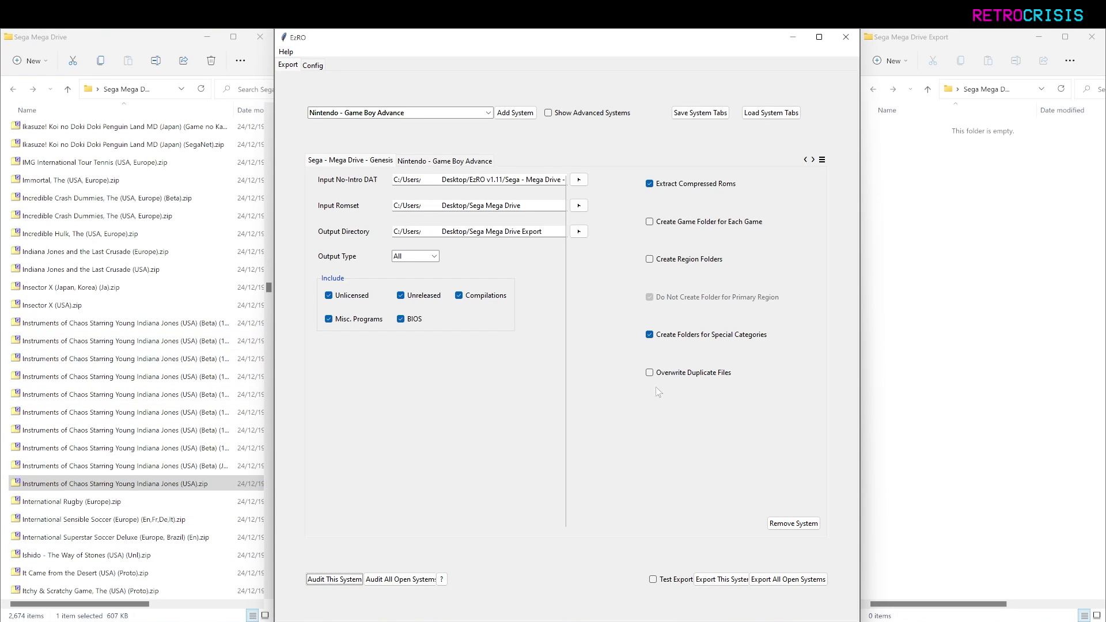
{"action": "mouse_move", "coordinate": [704, 223]}
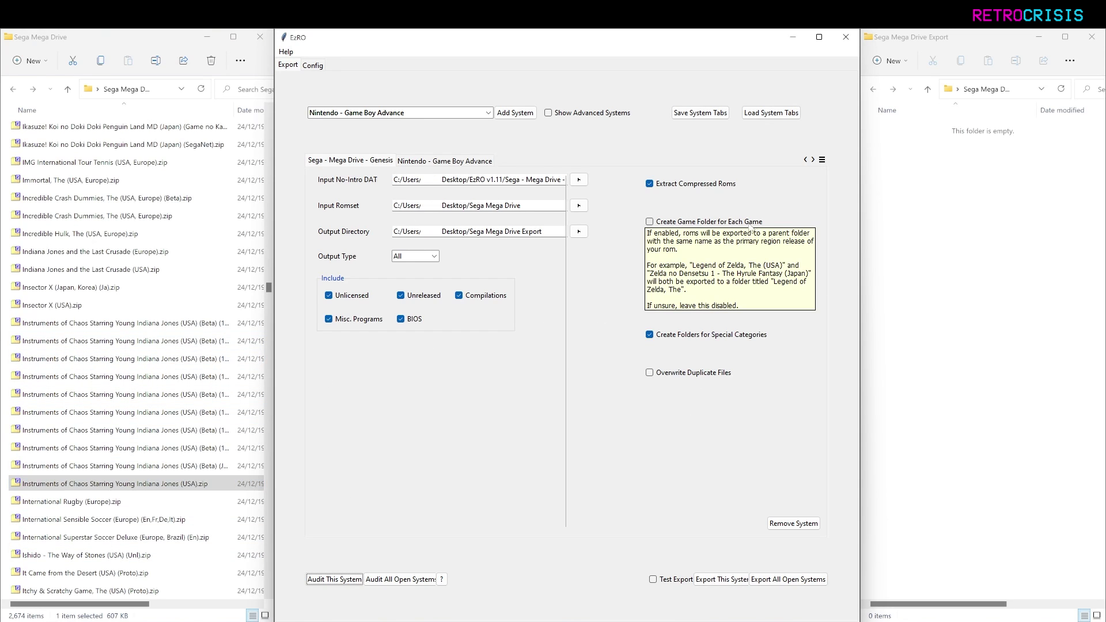
{"action": "left_click", "coordinate": [684, 223]}
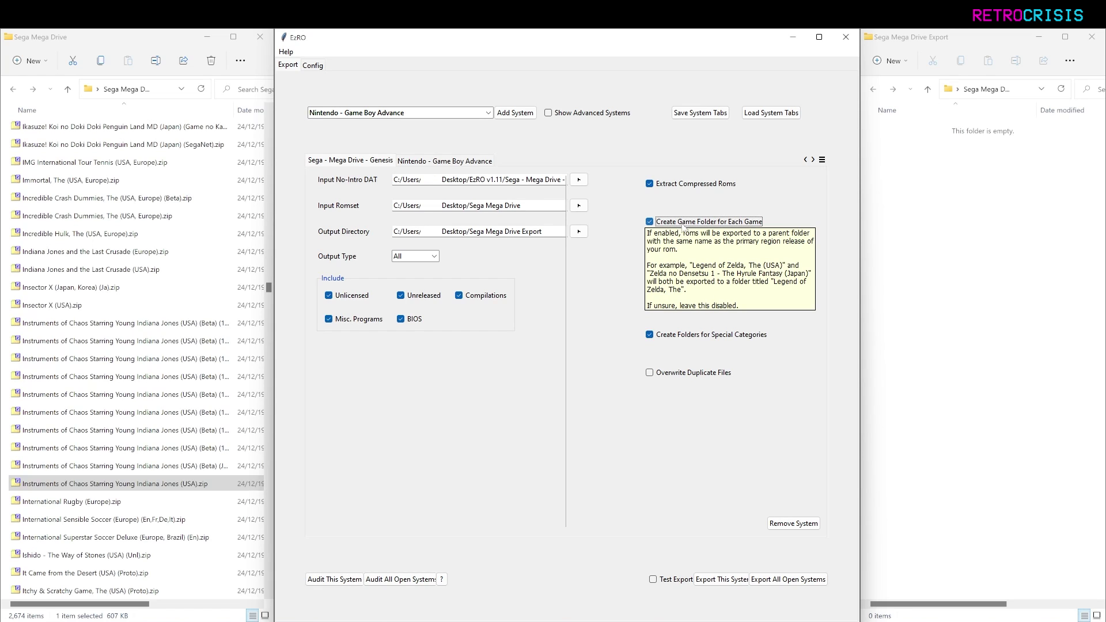
Step: Start exporting the Mega Drive system and check the game folders appearing in the Sega Mega Drive Export folder
{"action": "left_click", "coordinate": [730, 582]}
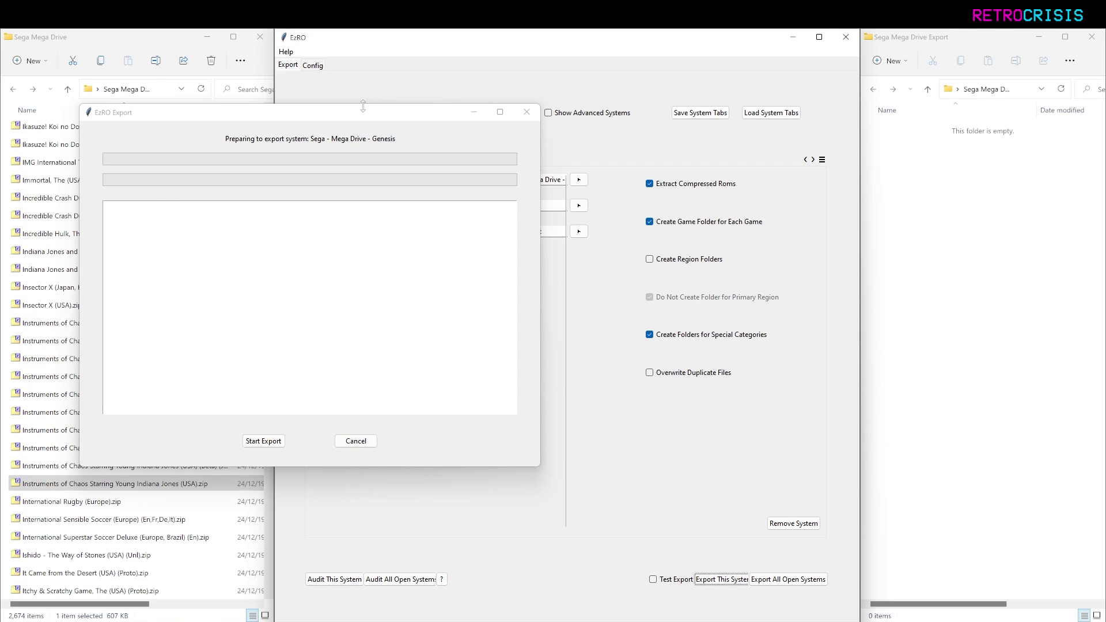
{"action": "left_click", "coordinate": [525, 428]}
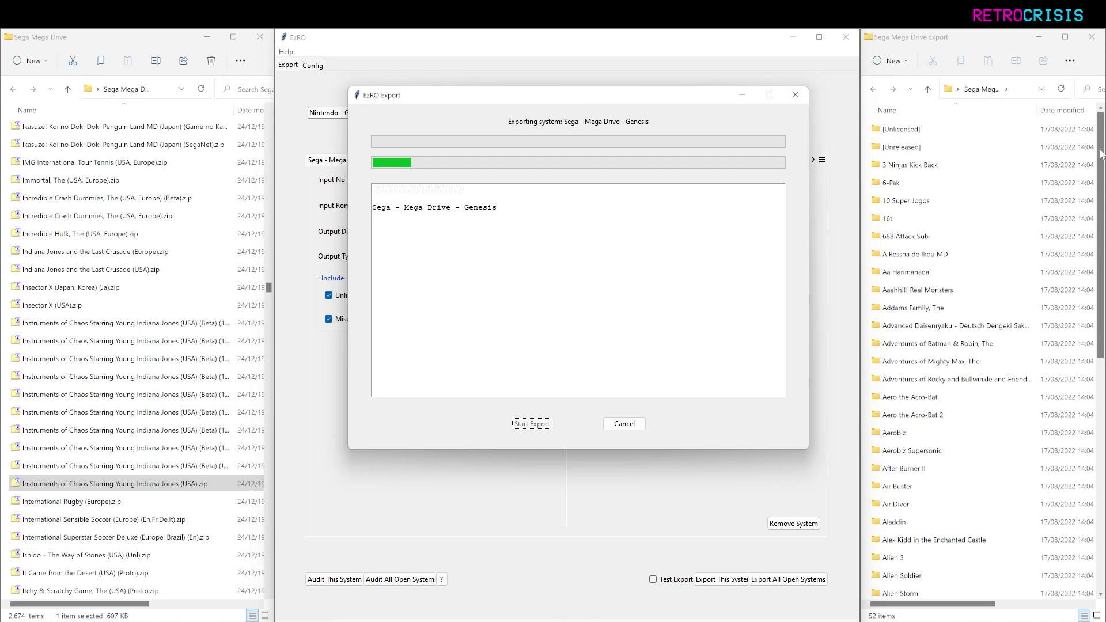
{"action": "scroll", "coordinate": [1090, 153], "scroll_direction": "down", "scroll_amount": 2}
{"action": "scroll", "coordinate": [1090, 154], "scroll_direction": "down", "scroll_amount": 3}
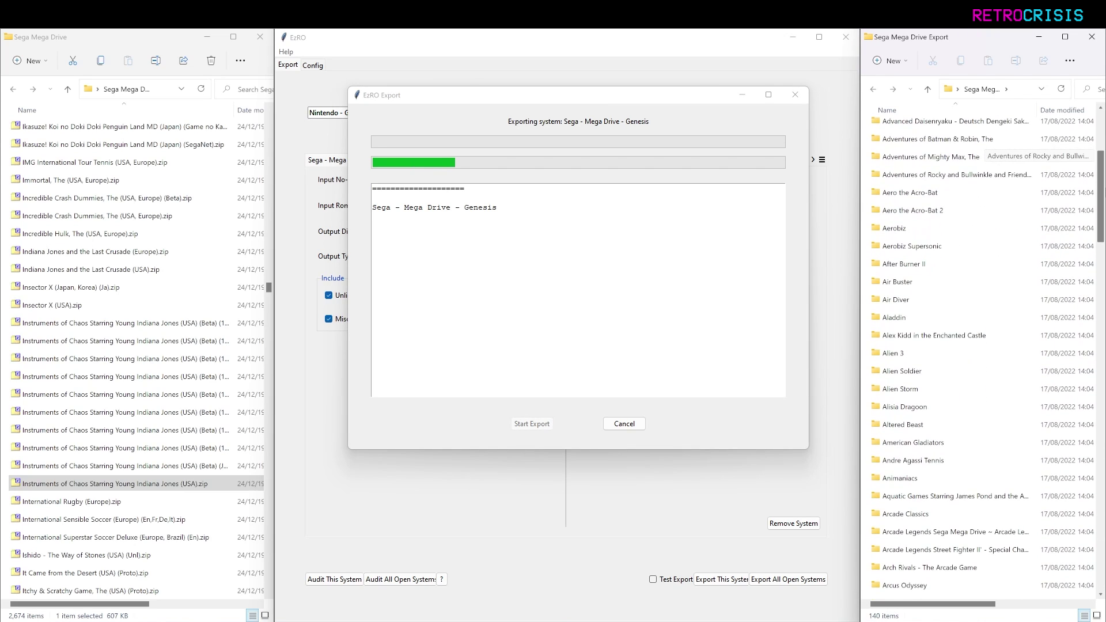
Step: Open the Instruments of Chaos Starring Young Indiana Jones folder in Sega Mega Drive Export and examine the game versions grouped inside it
{"action": "scroll", "coordinate": [1090, 154], "scroll_direction": "down", "scroll_amount": 4}
{"action": "scroll", "coordinate": [1090, 153], "scroll_direction": "up", "scroll_amount": 10}
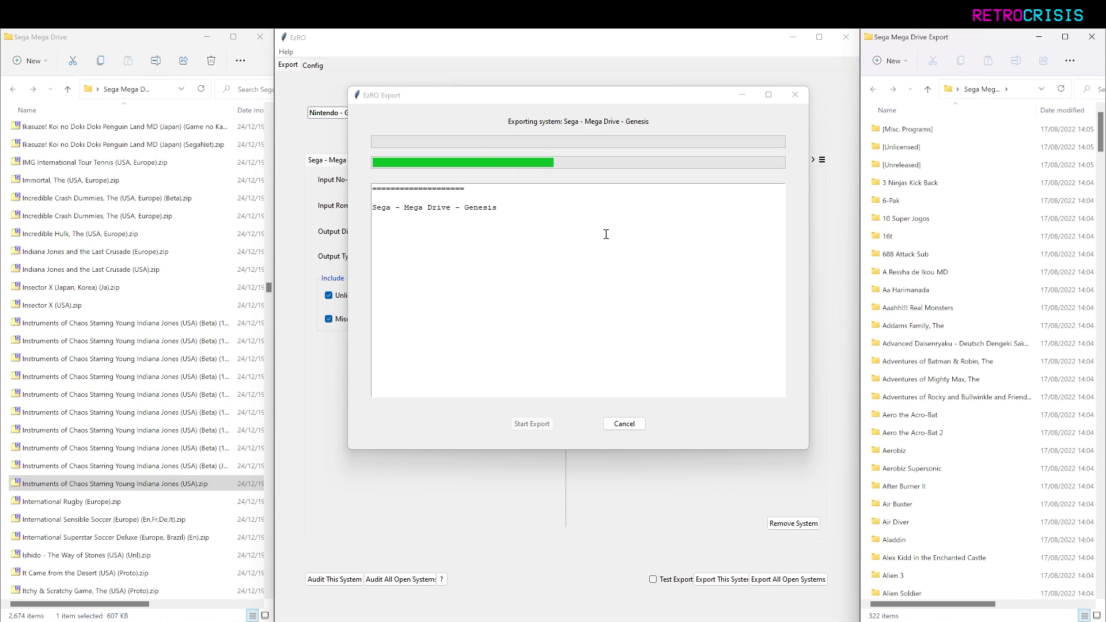
{"action": "left_click", "coordinate": [1035, 164]}
{"action": "key", "text": "i"}
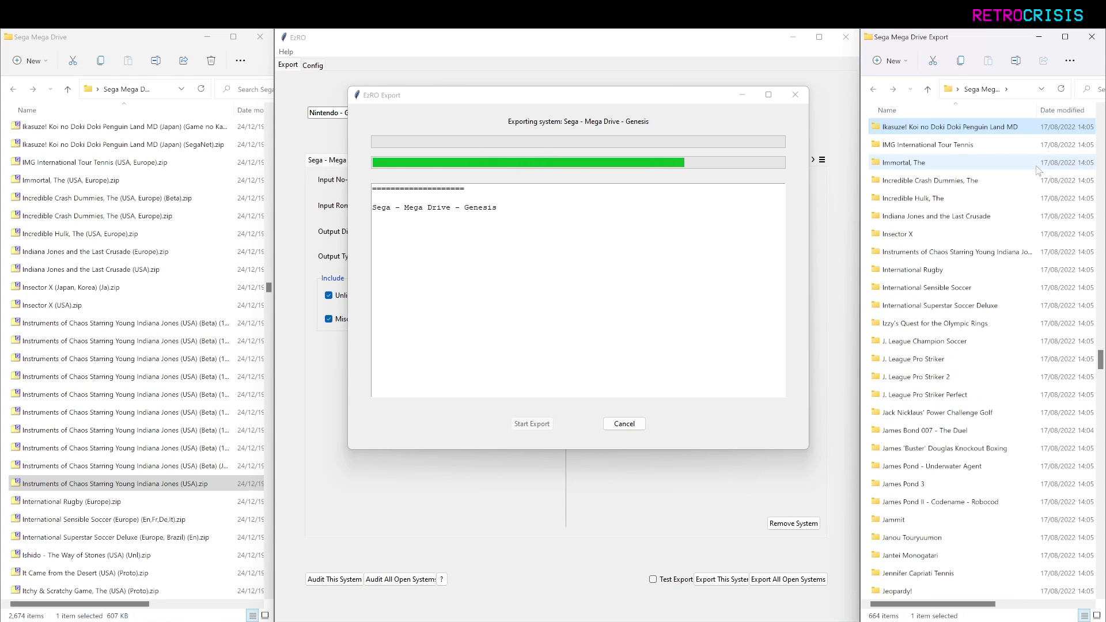
{"action": "double_click", "coordinate": [919, 258]}
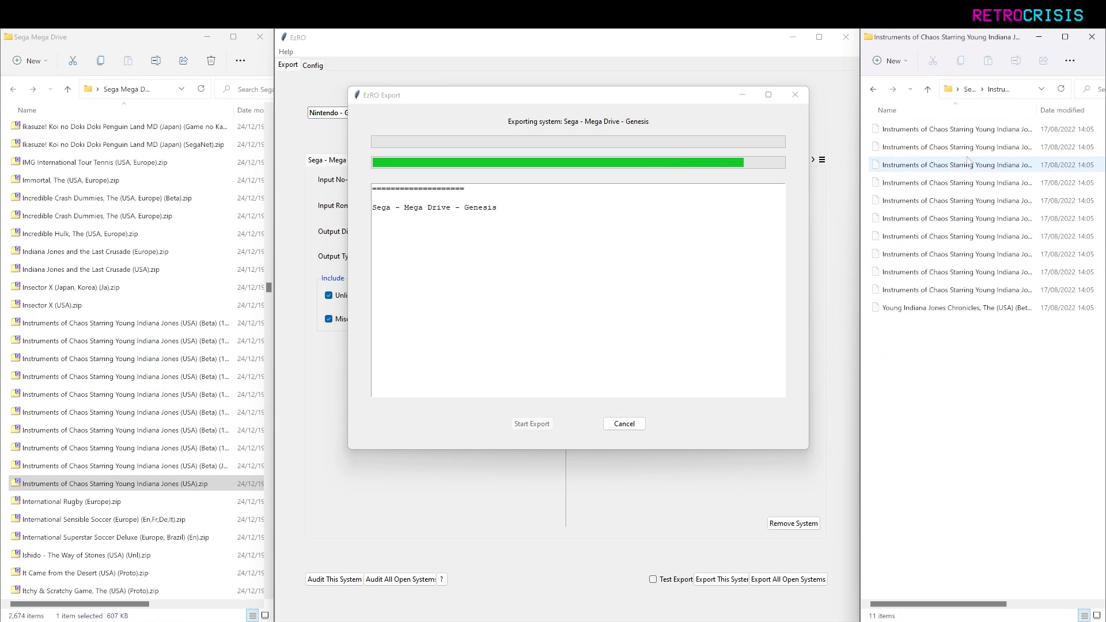
{"action": "left_click_drag", "start_coordinate": [954, 406], "coordinate": [938, 155]}
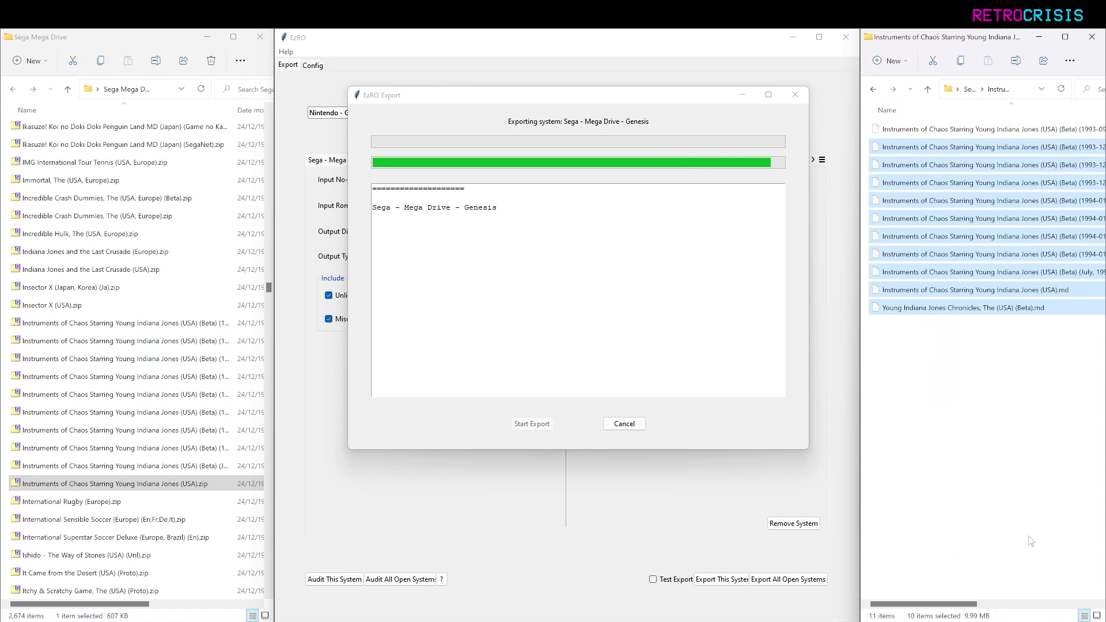
Step: Return to the Sega Mega Drive Export folder's game list and finish the Mega Drive export in EzRO
{"action": "key", "text": "alt+Left"}
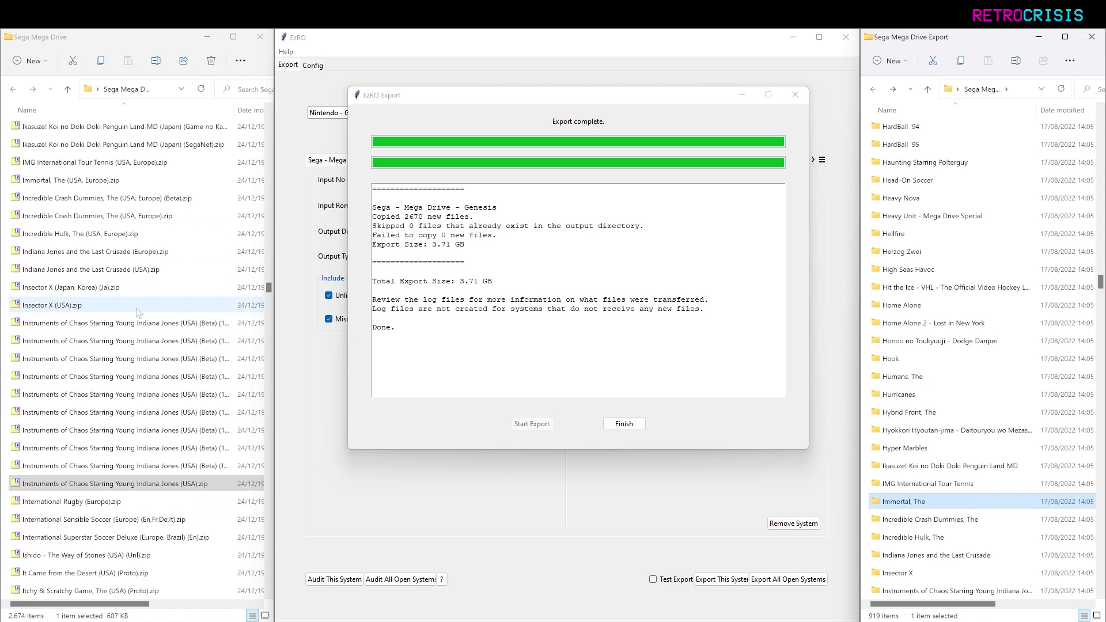
{"action": "left_click", "coordinate": [885, 357]}
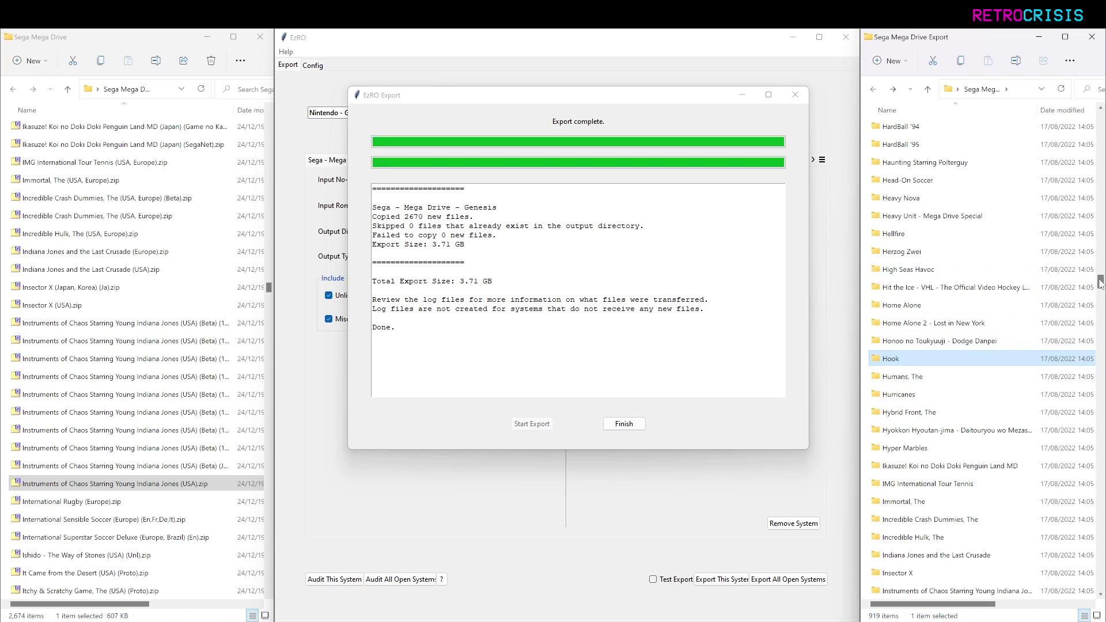
{"action": "left_click", "coordinate": [634, 424]}
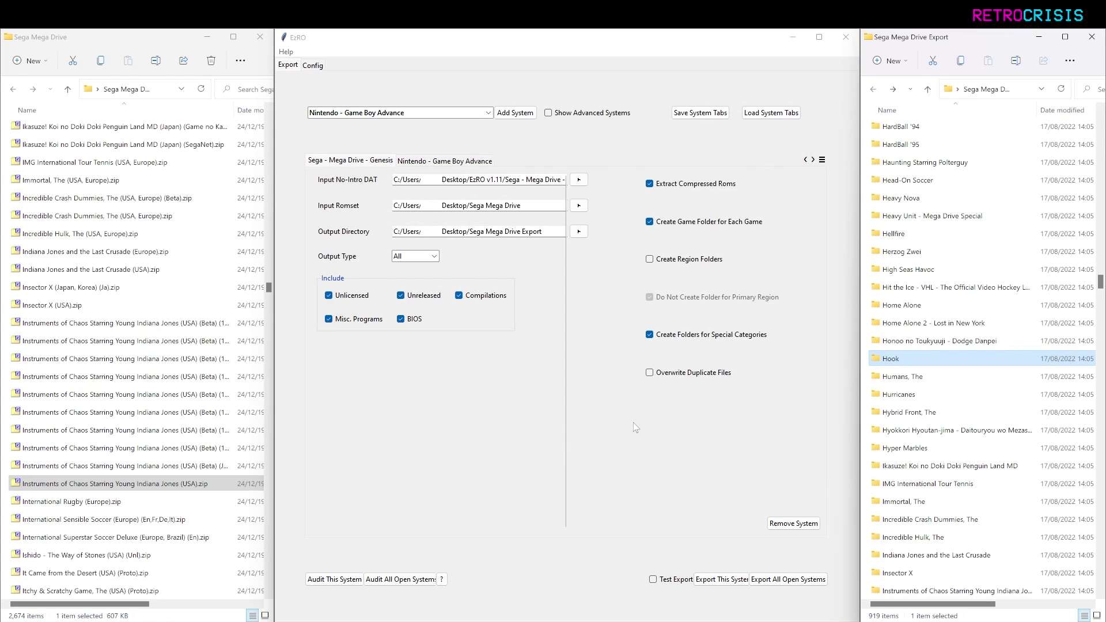